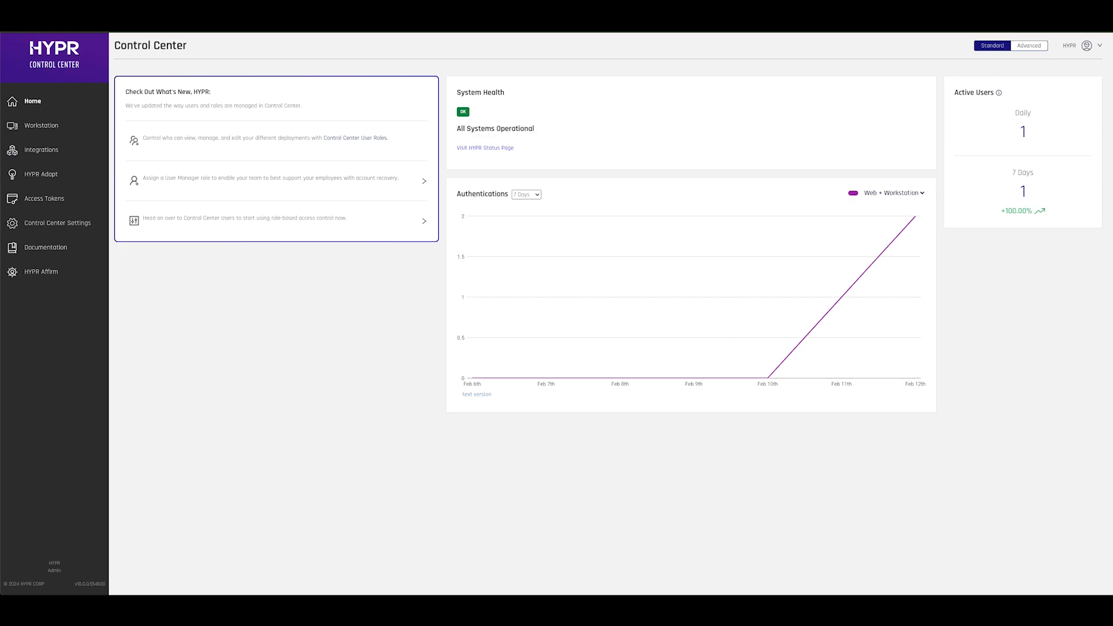
Open HYPR Adapt's Risk Policies page from the left sidebar.
click(49, 175)
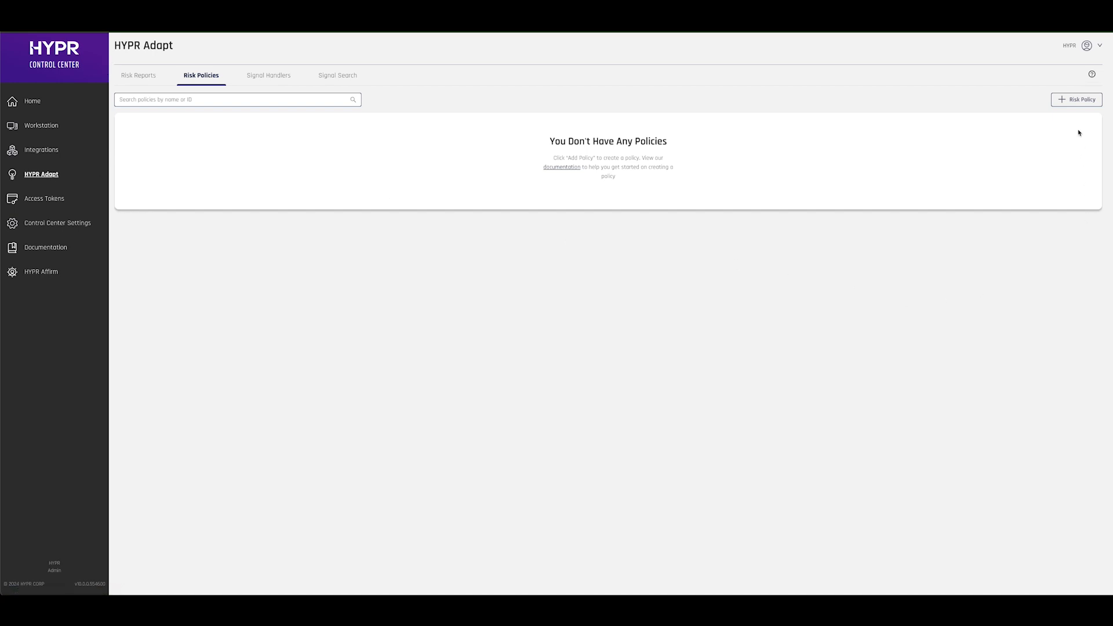
Create a risk policy from the Login Limits template, named 'Login Limits Demo'.
click(1074, 103)
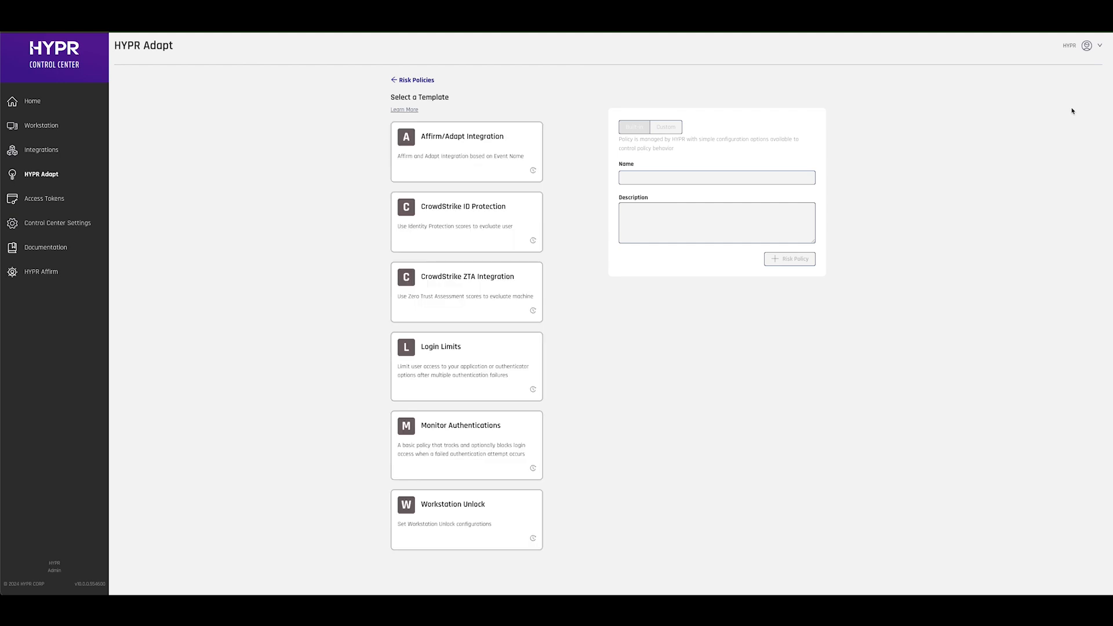
click(530, 363)
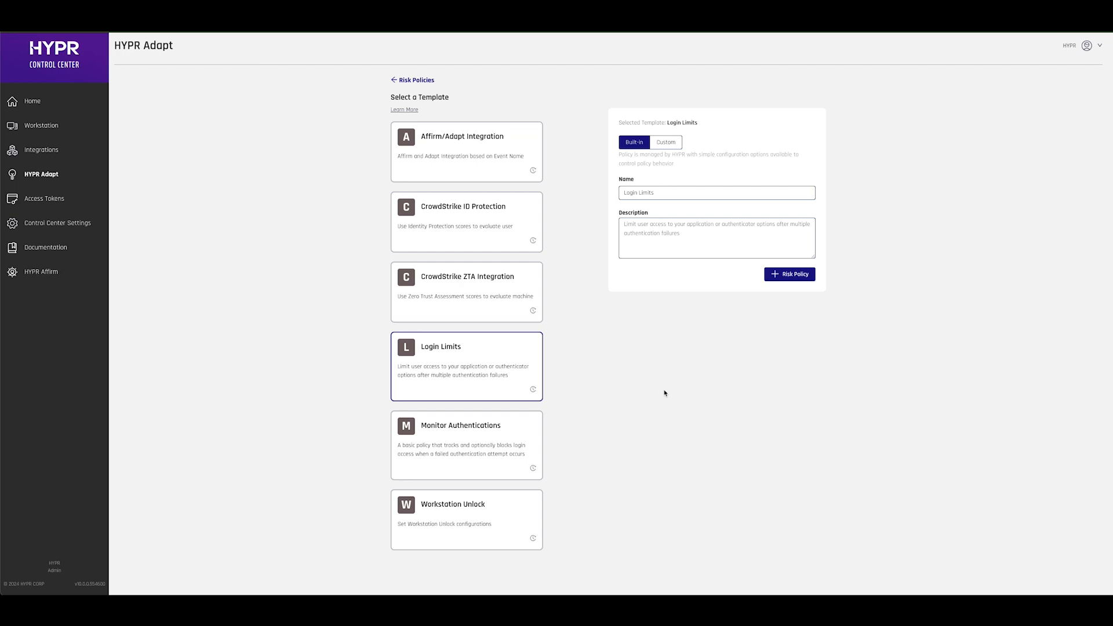
click(675, 192)
text(De)
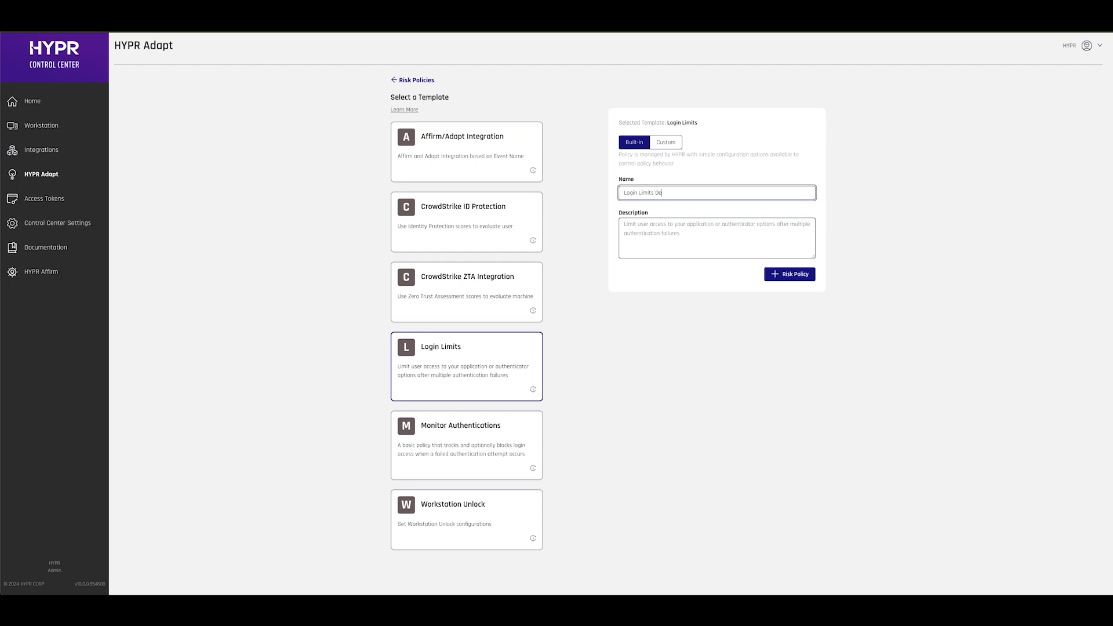
text(mo)
click(792, 274)
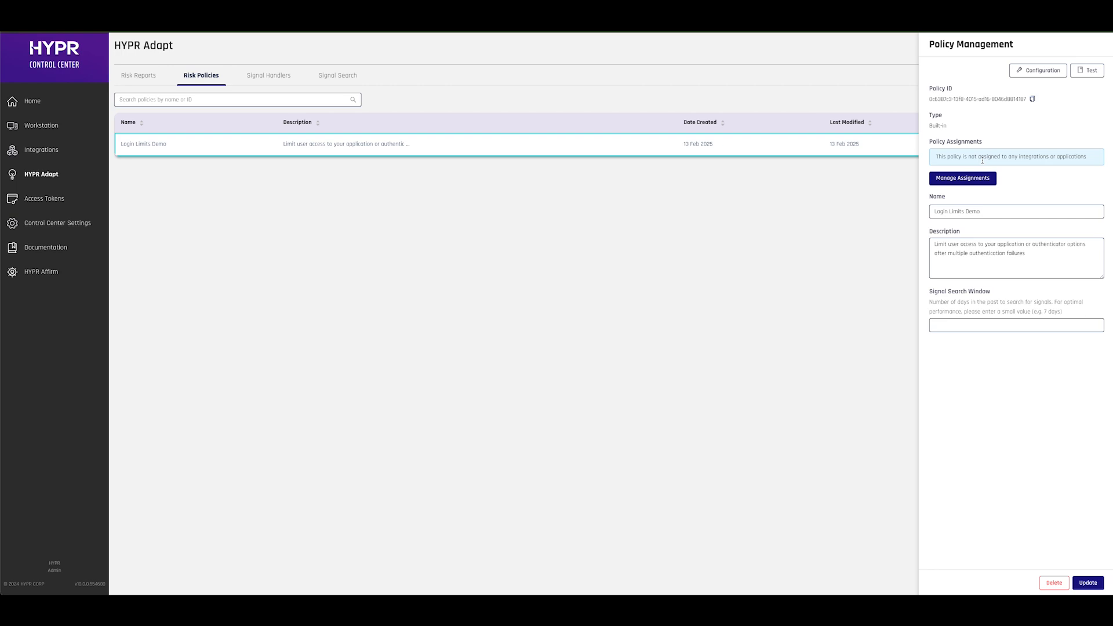
Open the Test tab of the Login Limits Demo policy.
click(1085, 77)
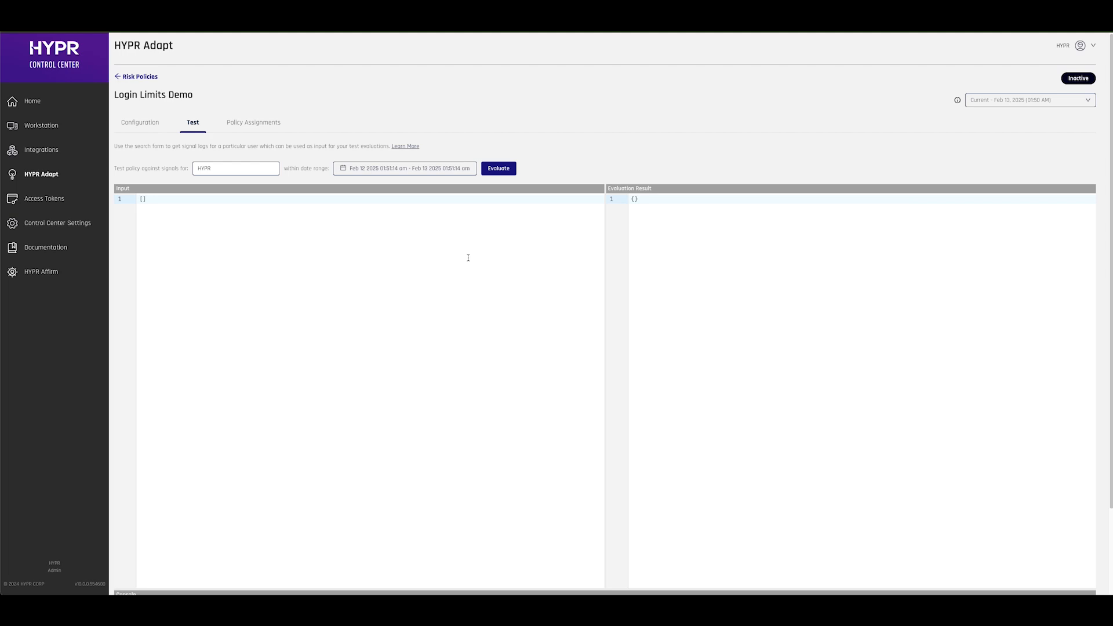
Load the test user's signals for the Last 7 Days (Feb 06–13 2025) as test input.
double_click(235, 167)
key(ctrl+v)
click(384, 168)
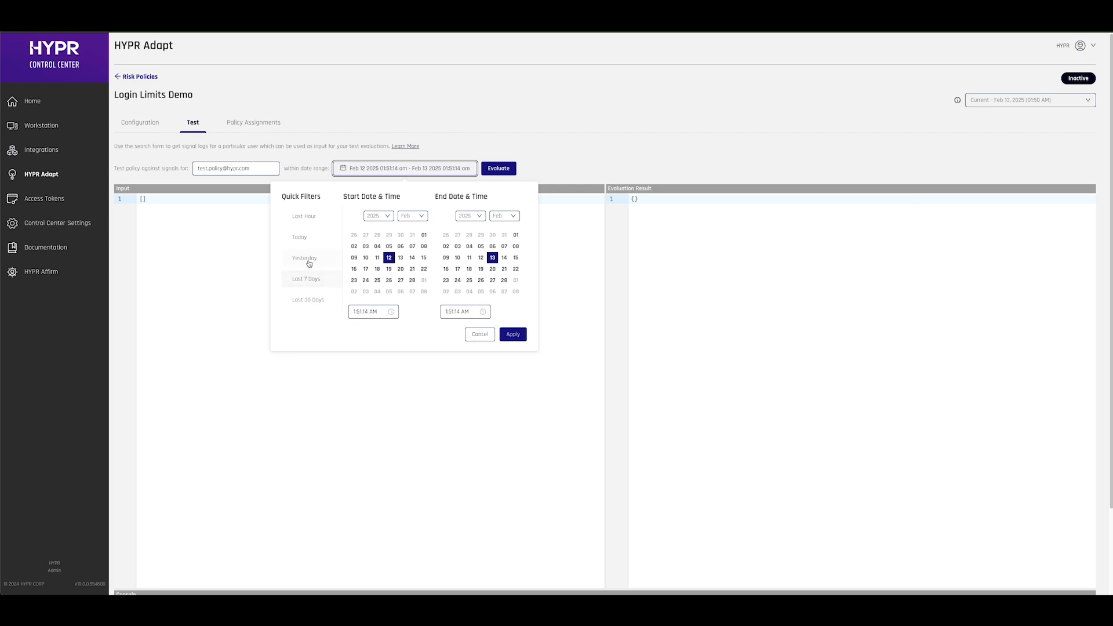
click(308, 278)
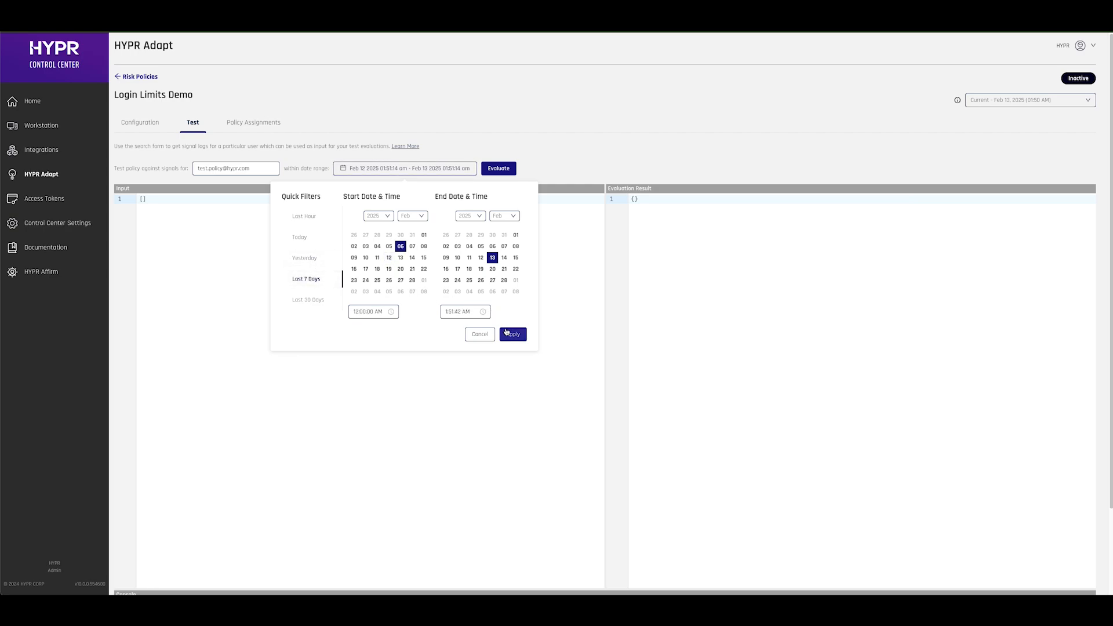
click(512, 335)
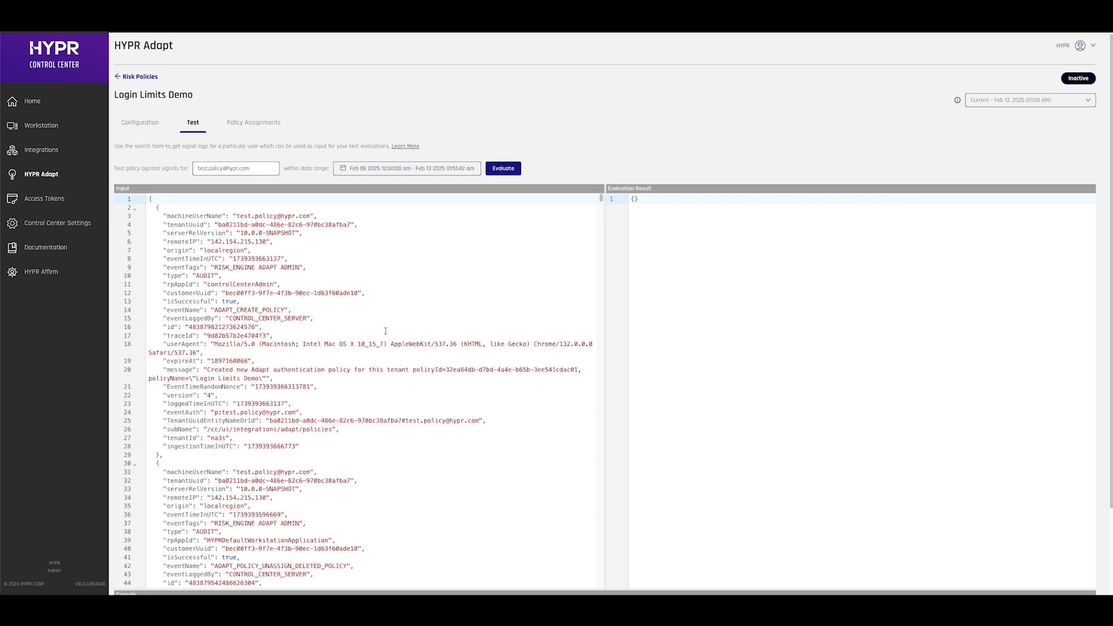
scroll(383, 330, down, 3)
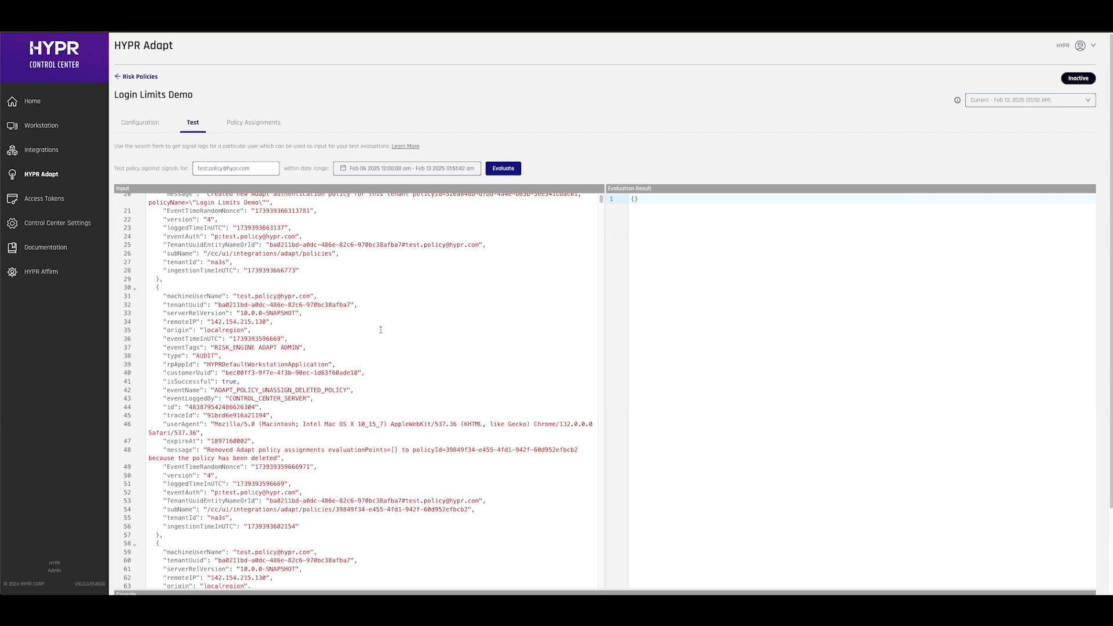
scroll(381, 330, up, 3)
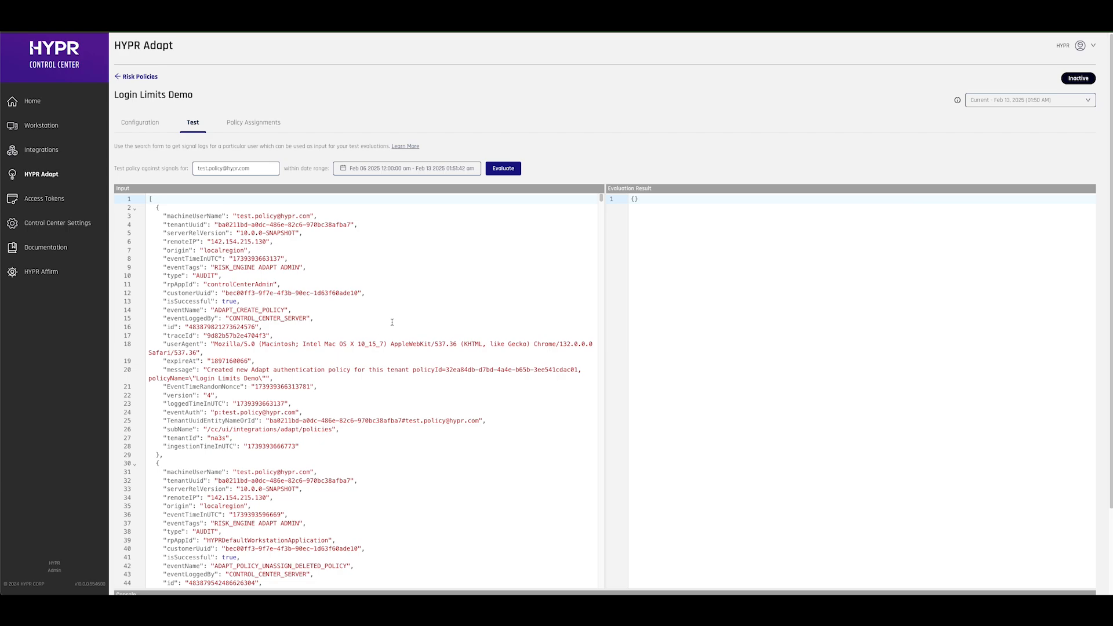
Evaluate the policy; it allows login via HYPR_SPEED with zero authentication failures.
click(504, 169)
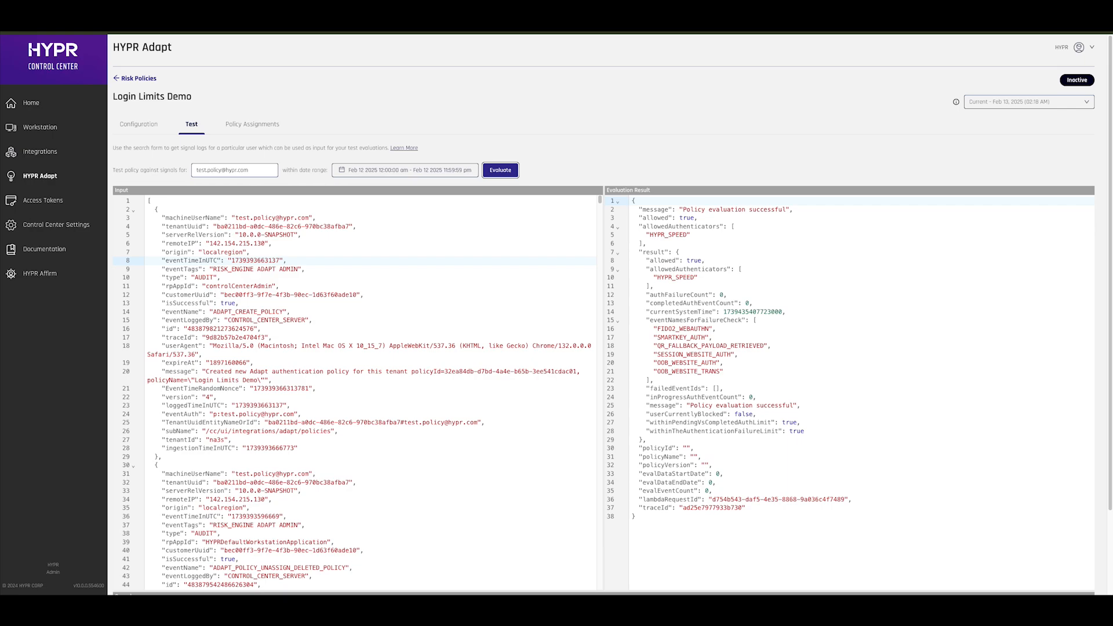
On the HYPR login page, make failing HYPR Mobile App sign-ins with the test user's e-mail.
click(246, 167)
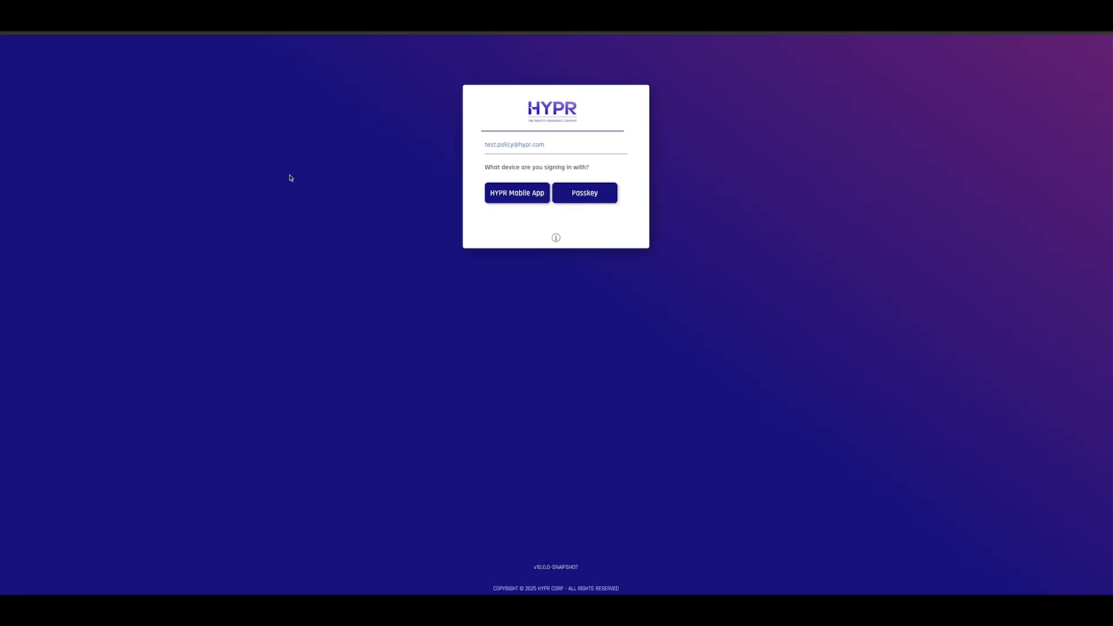
click(529, 197)
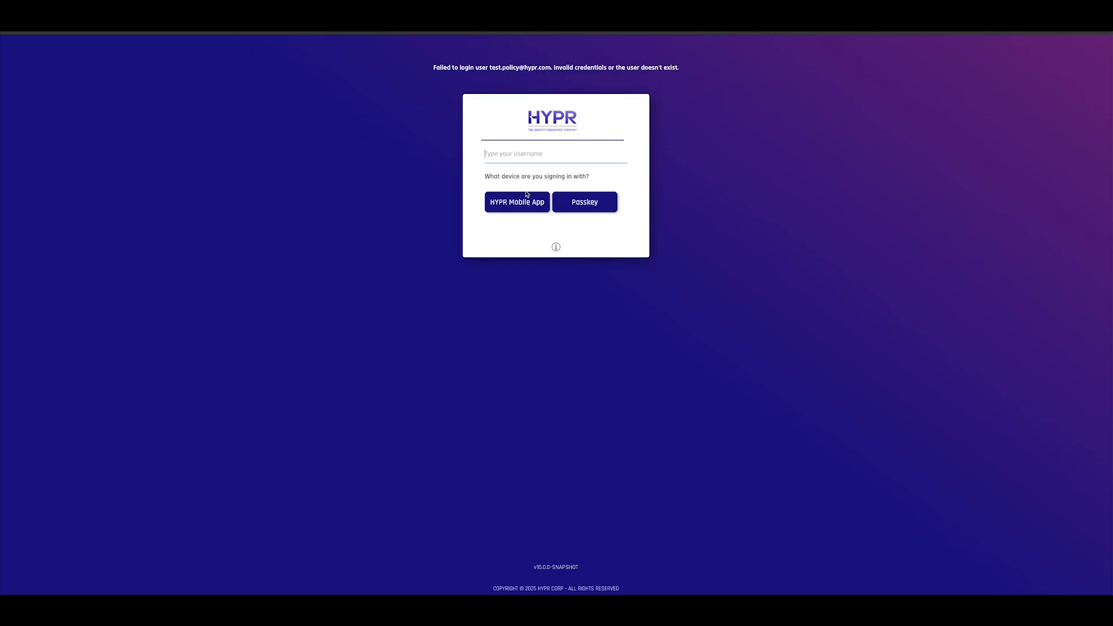
click(524, 198)
click(229, 7)
Re-evaluate the policy on signals from the Last Hour.
click(262, 157)
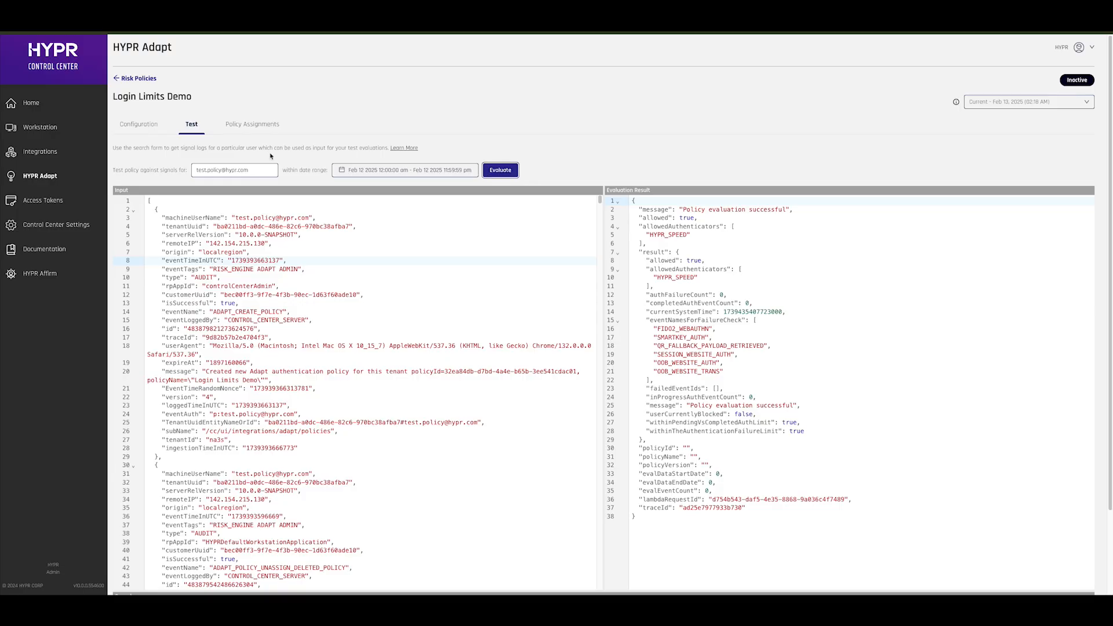
click(385, 172)
click(304, 218)
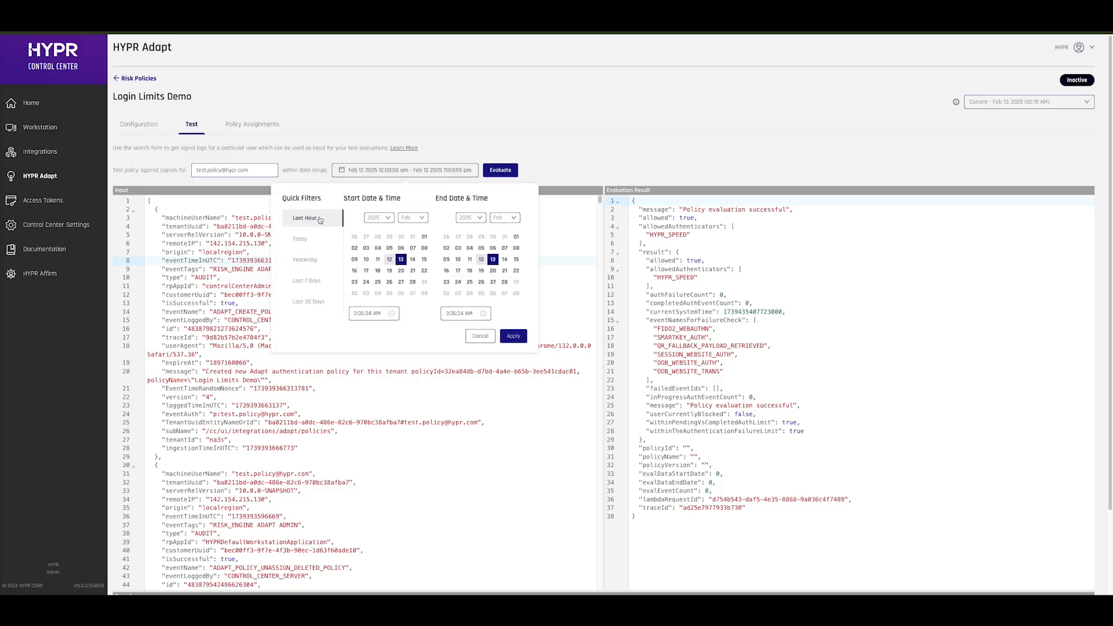
click(512, 337)
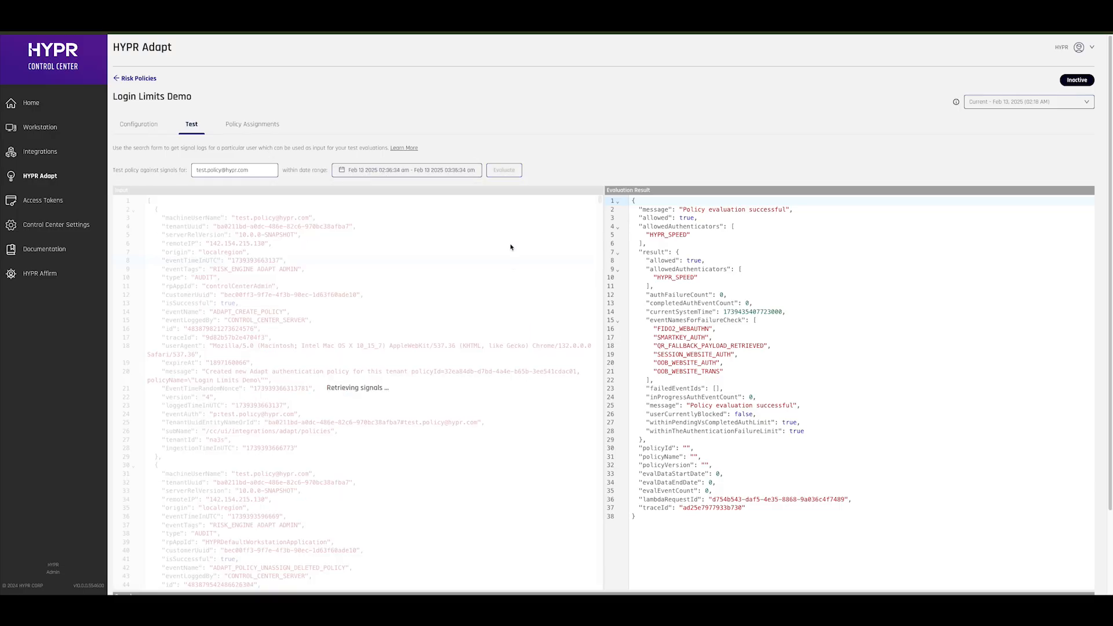
click(504, 172)
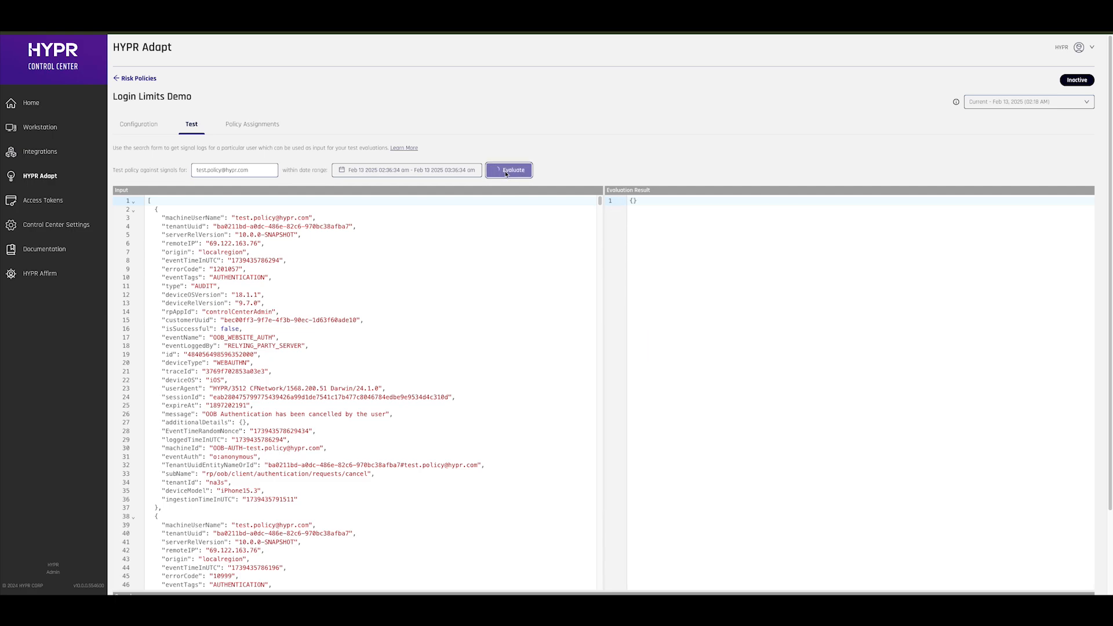
Highlight the authFailureCount of 2 and the 'Policy evaluation successful' message.
double_click(682, 295)
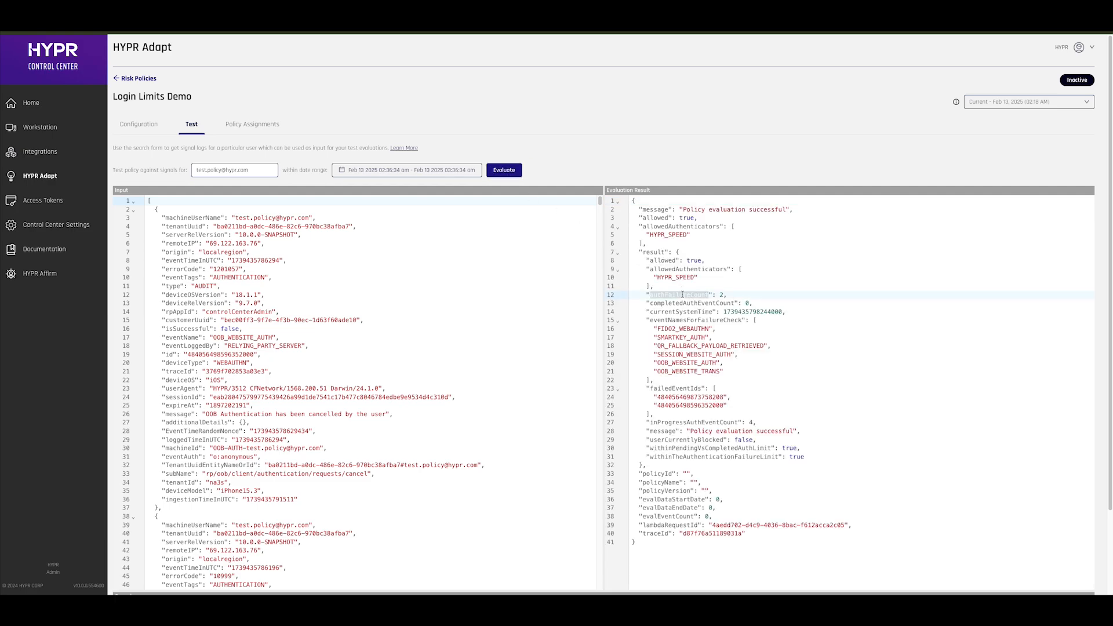
click(721, 294)
drag(683, 210, 786, 210)
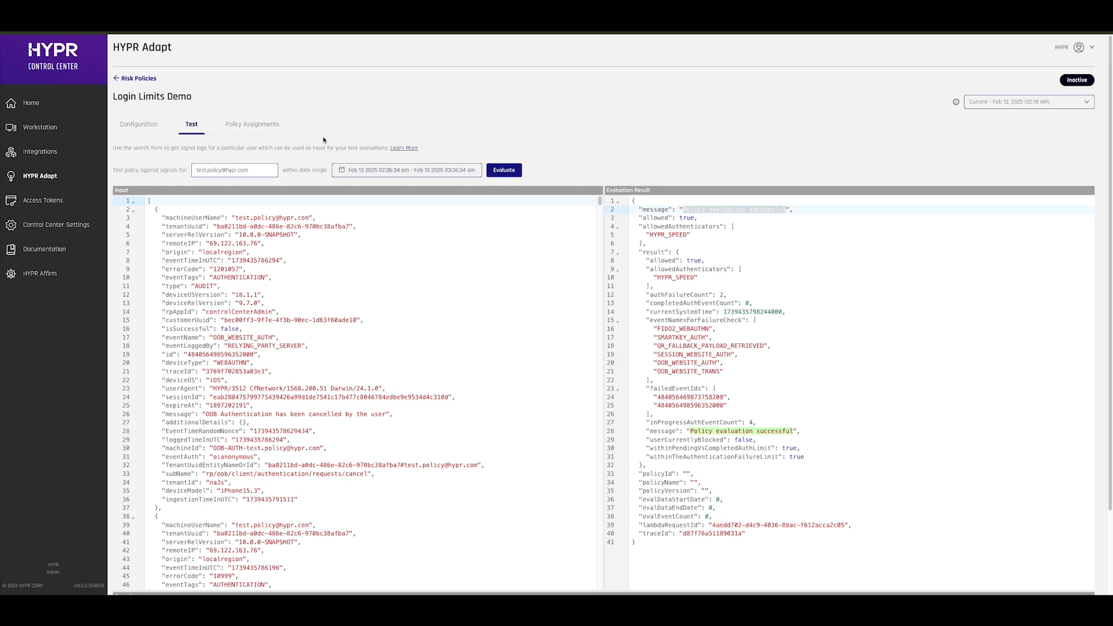
Make several more failed HYPR Mobile App sign-ins for the test user, cancelling each.
click(249, 168)
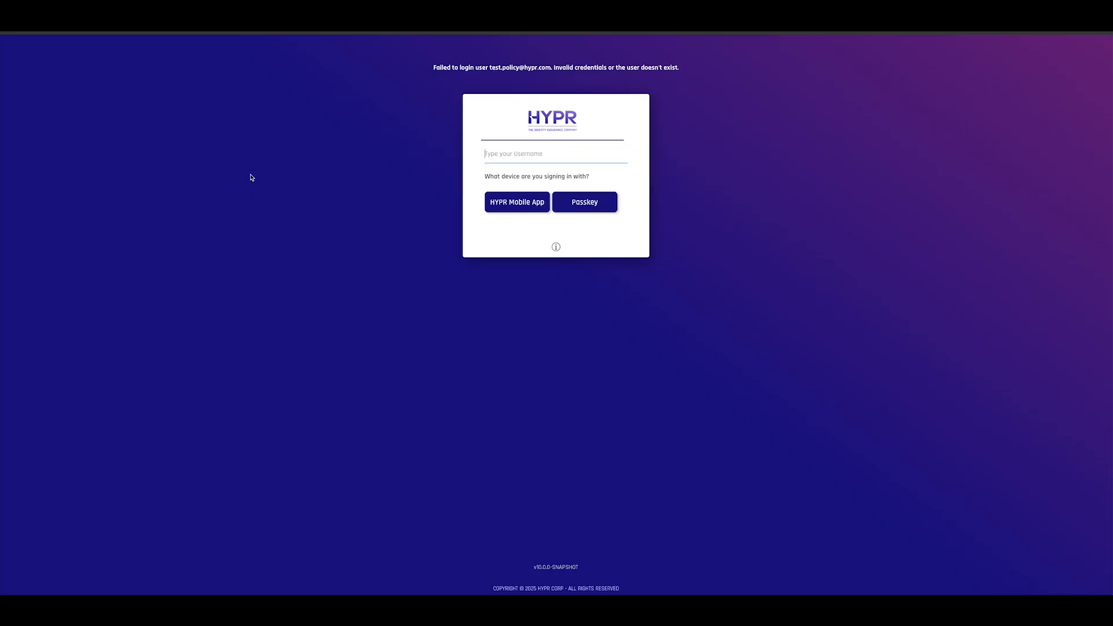
click(556, 155)
key(super+v)
click(526, 200)
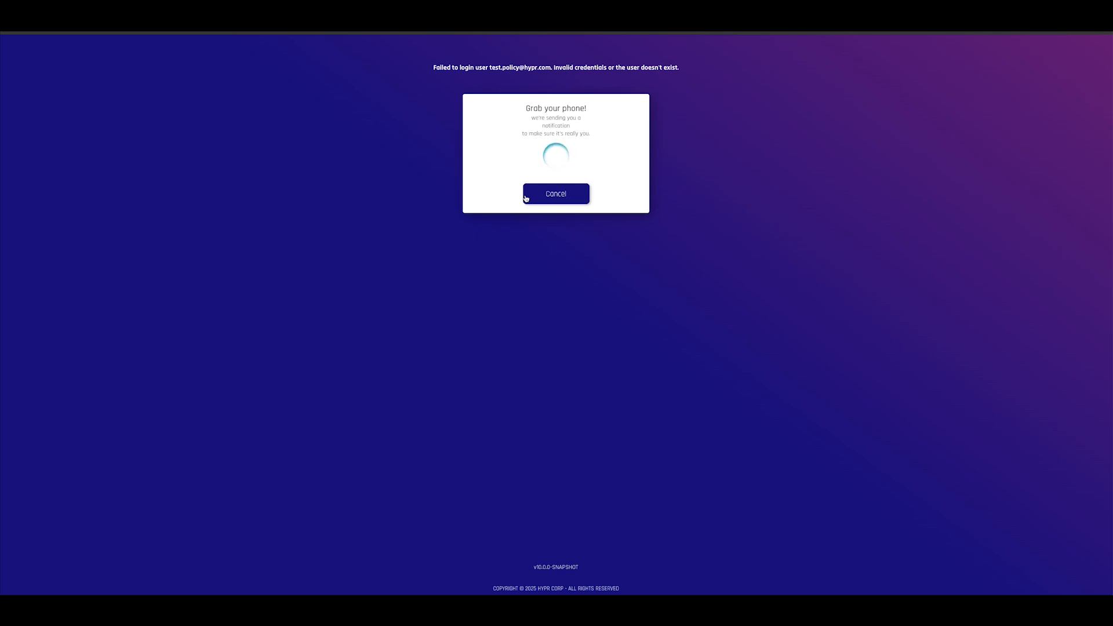
click(525, 199)
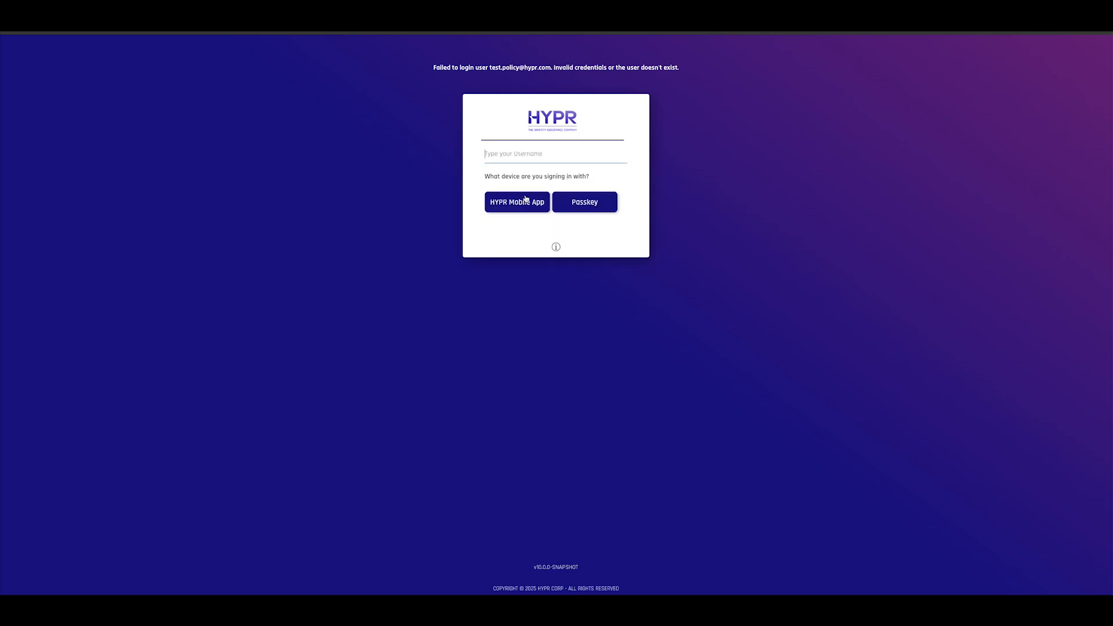
key(ctrl+v)
click(525, 197)
click(527, 203)
key(ctrl+v)
click(528, 204)
click(232, 15)
Reload the Last Hour signals and re-run the evaluation, noting the earlier failure count of 2.
click(288, 157)
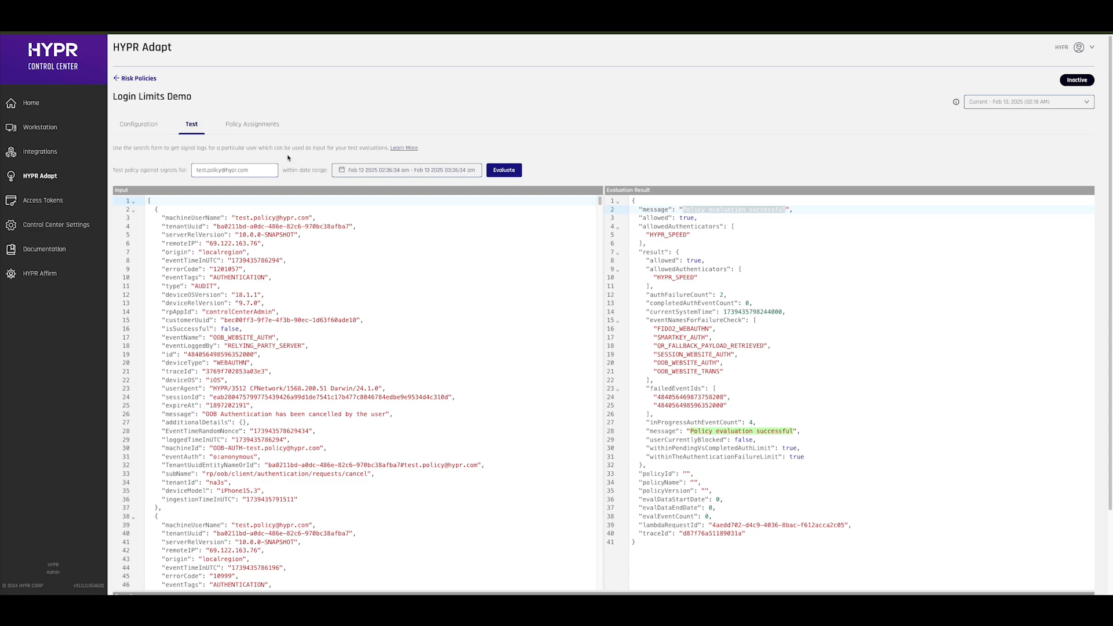
click(413, 171)
click(288, 218)
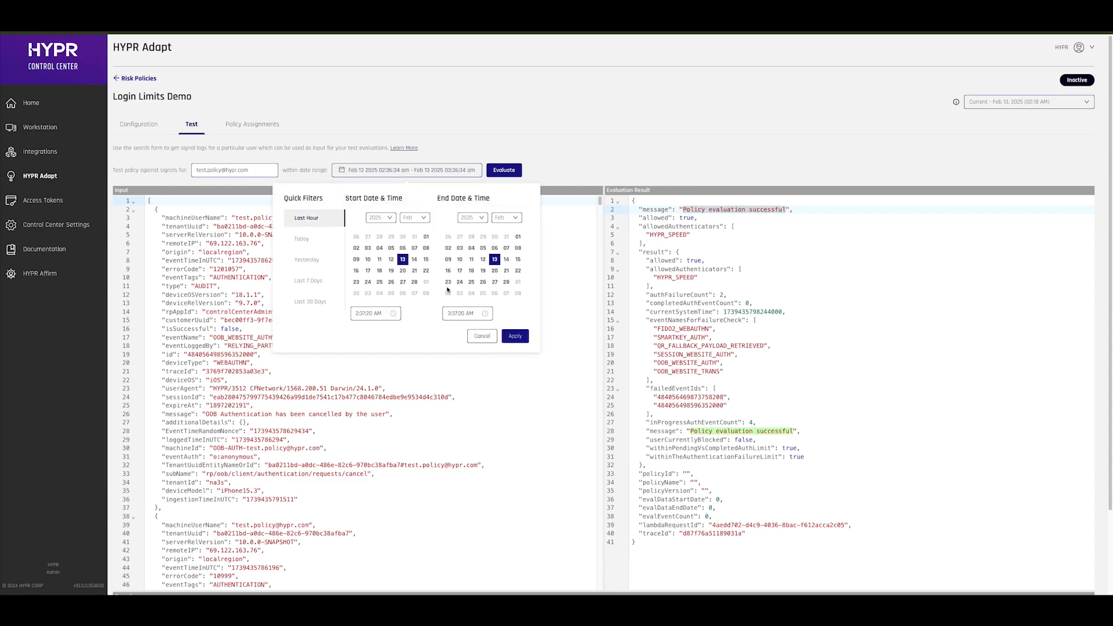
click(521, 338)
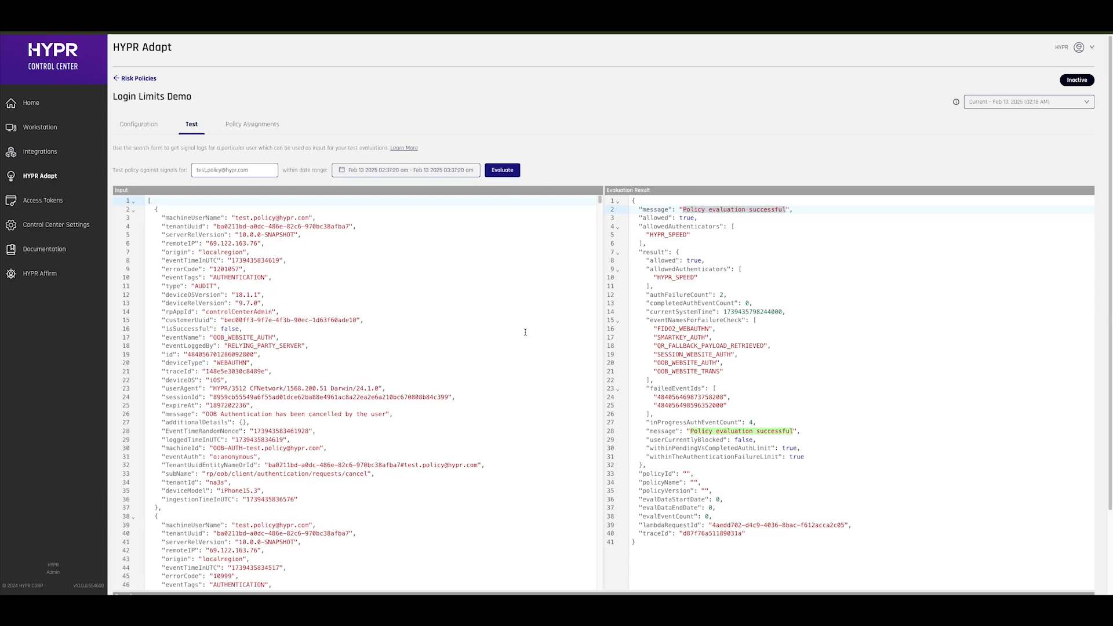
double_click(689, 295)
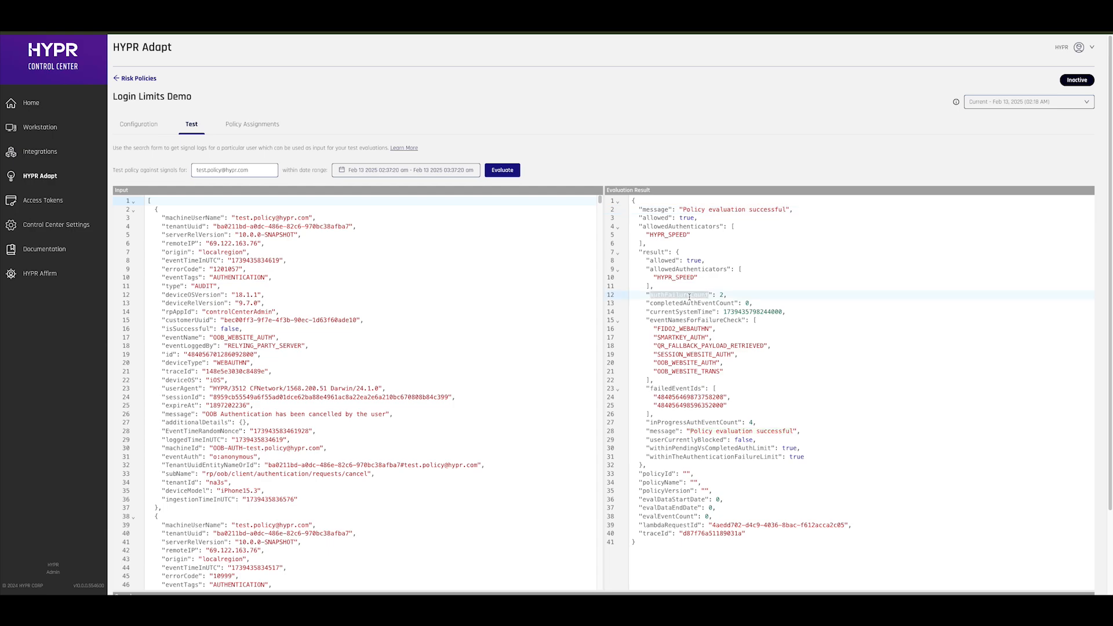
double_click(721, 296)
click(503, 171)
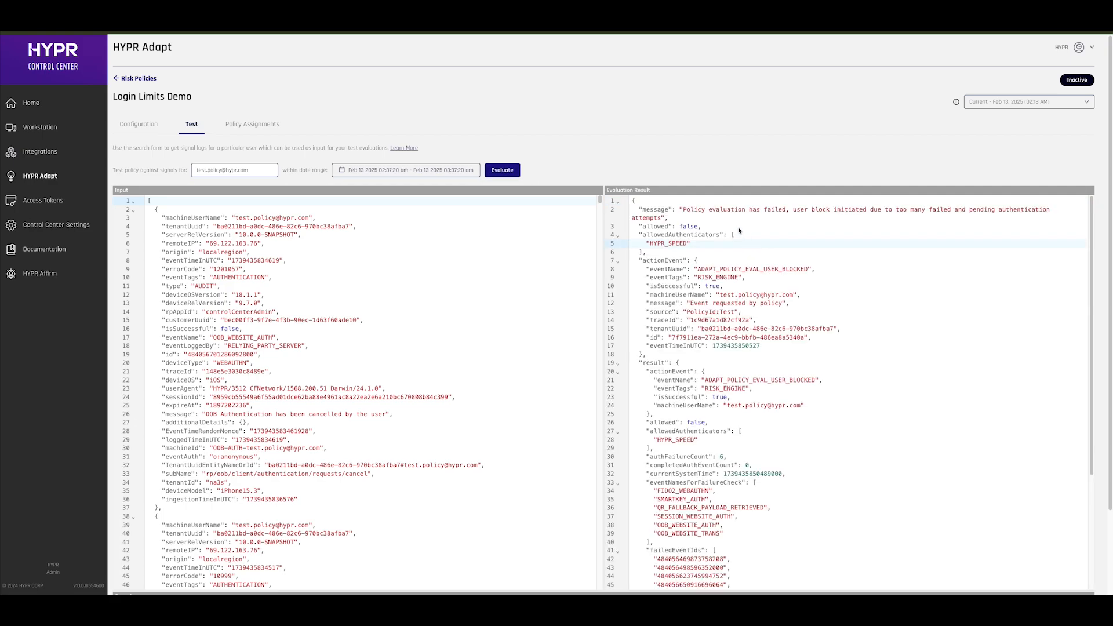
Point out the failed message, ADAPT_POLICY_EVAL_USER_BLOCKED event and authFailureCount of 6.
drag(683, 209, 766, 210)
click(799, 210)
scroll(765, 255, down, 1)
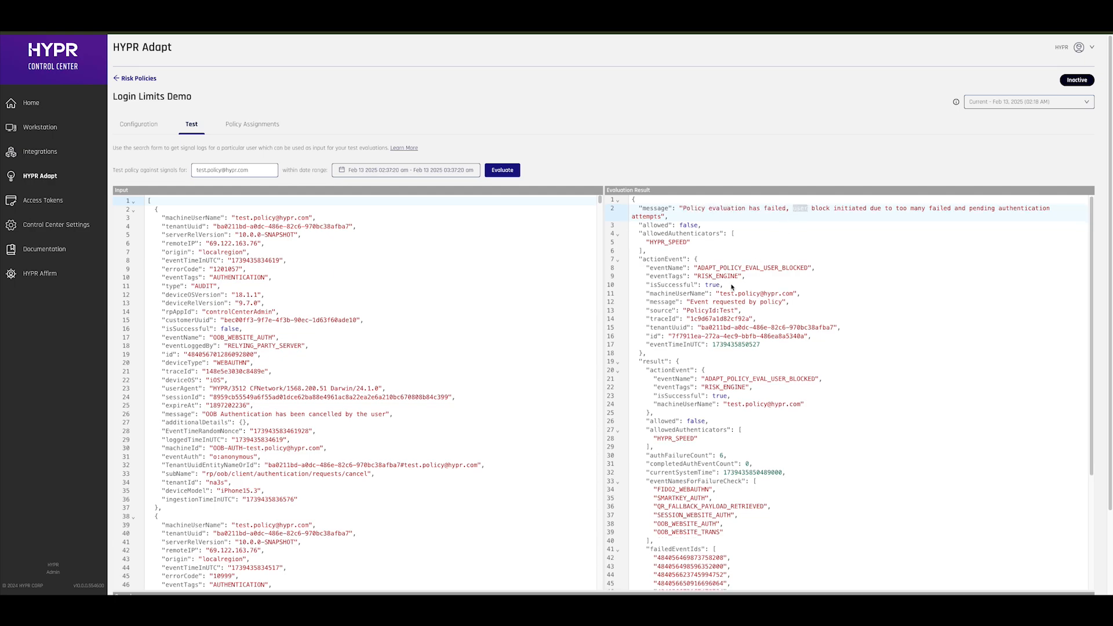
double_click(724, 266)
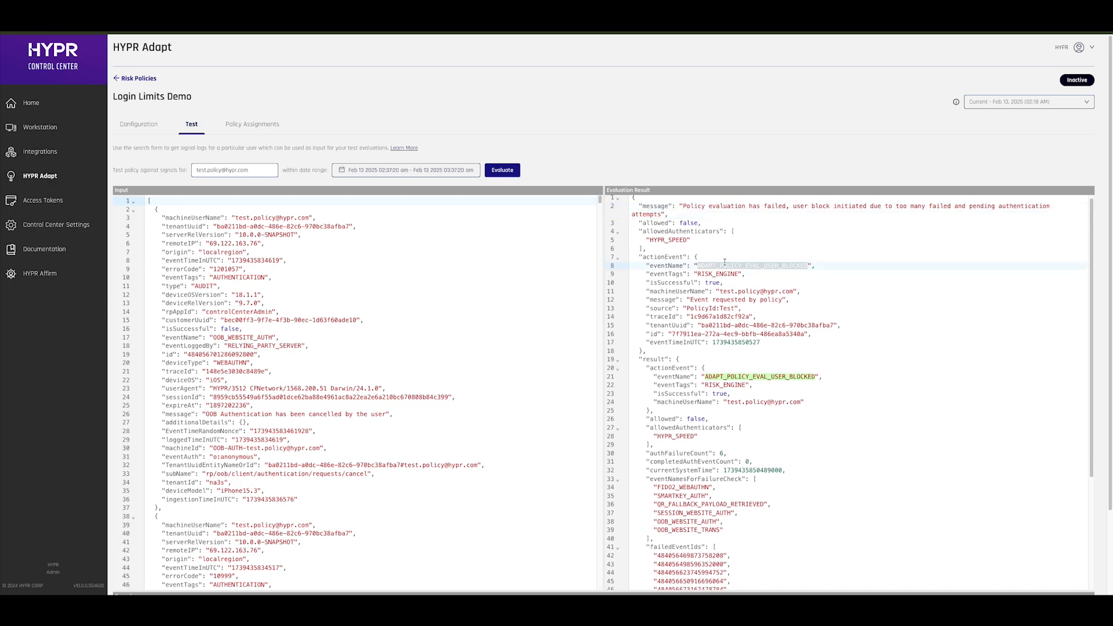
double_click(721, 274)
scroll(727, 297, down, 3)
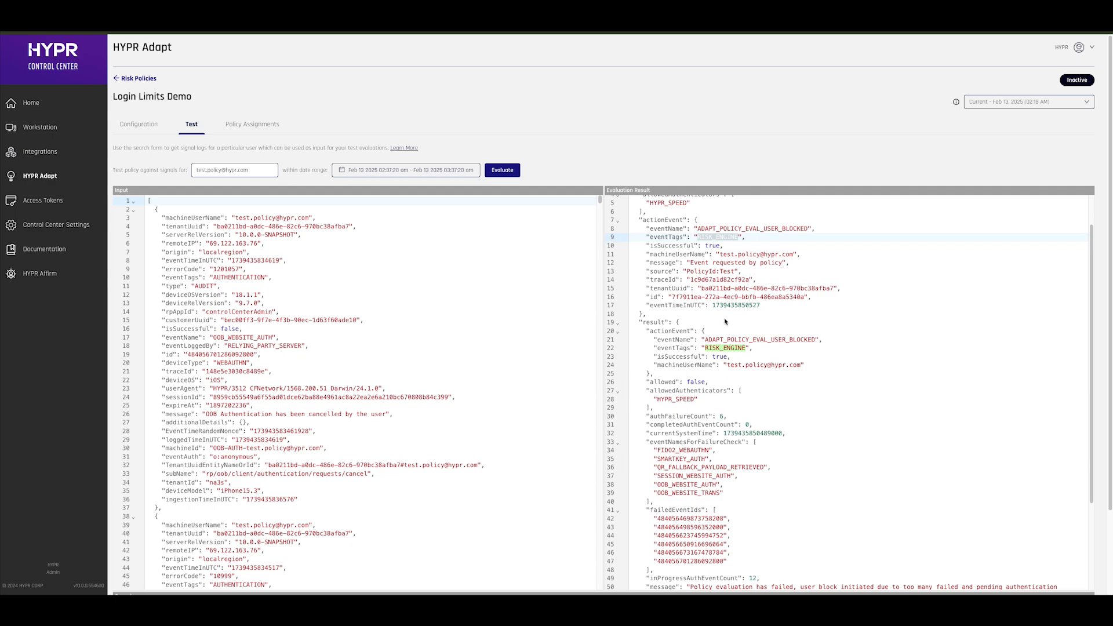
double_click(676, 385)
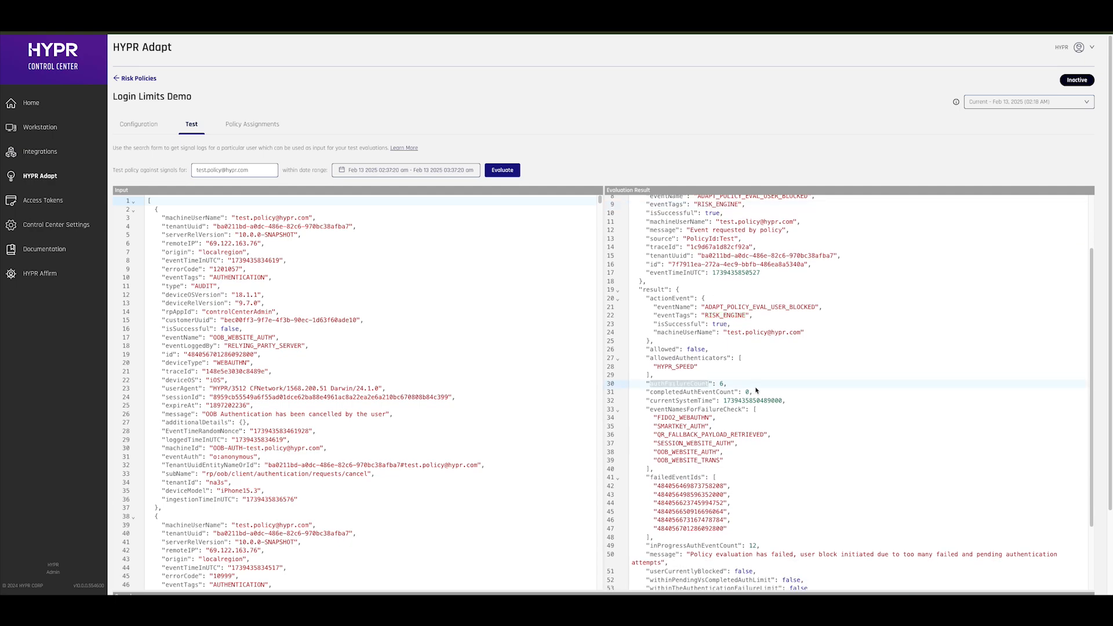
double_click(722, 384)
scroll(743, 385, down, 1)
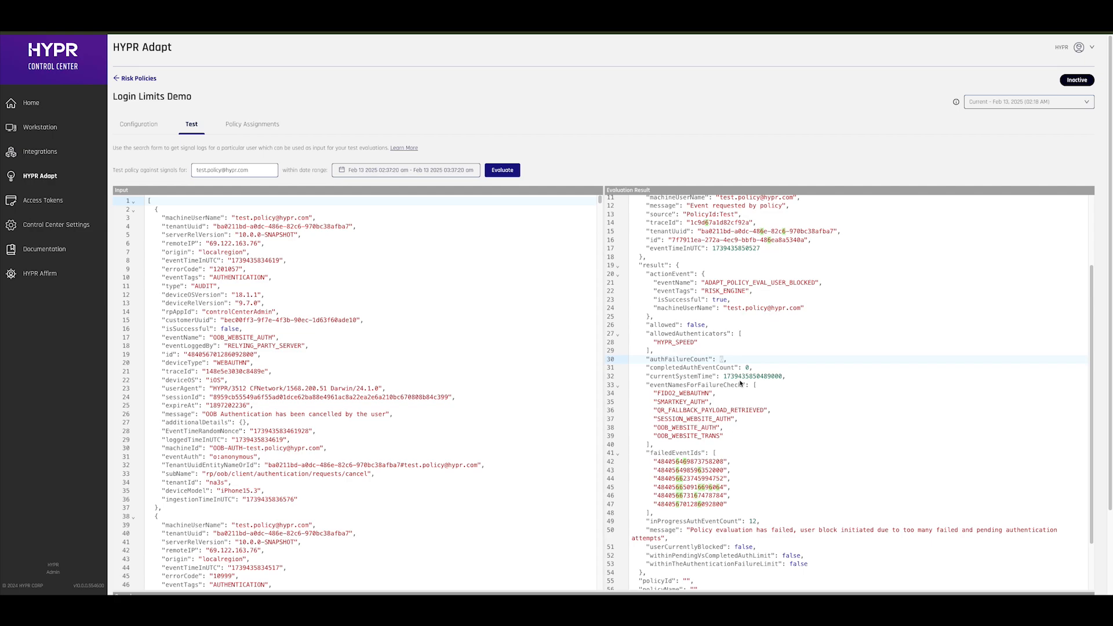
scroll(740, 383, up, 3)
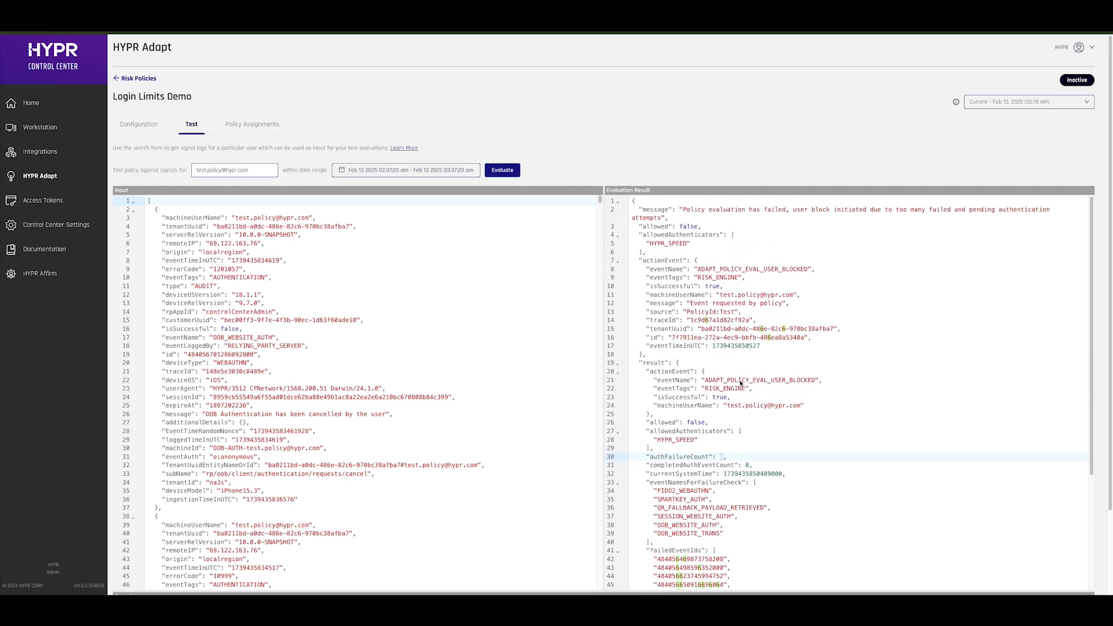